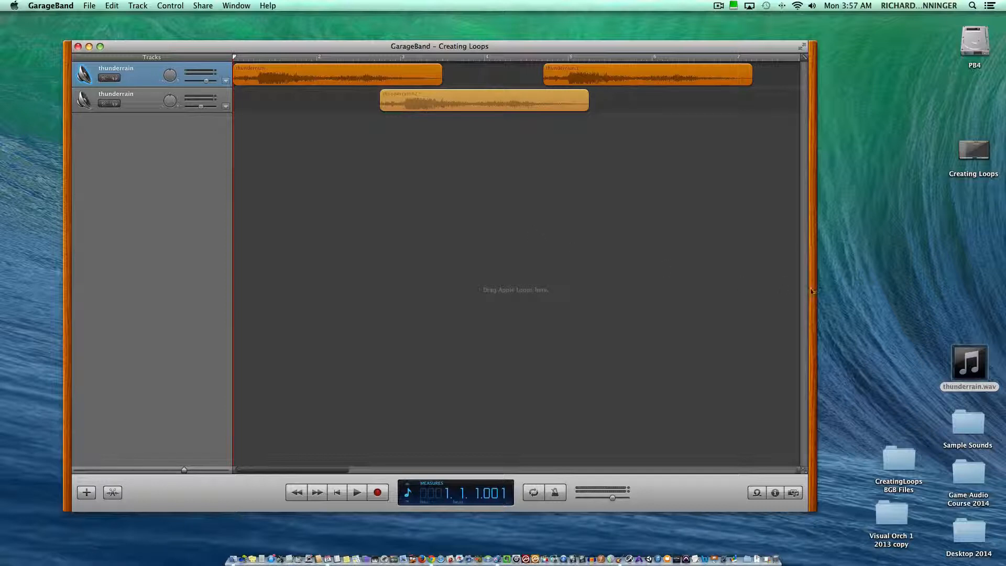
{"action": "left_click", "coordinate": [623, 320]}
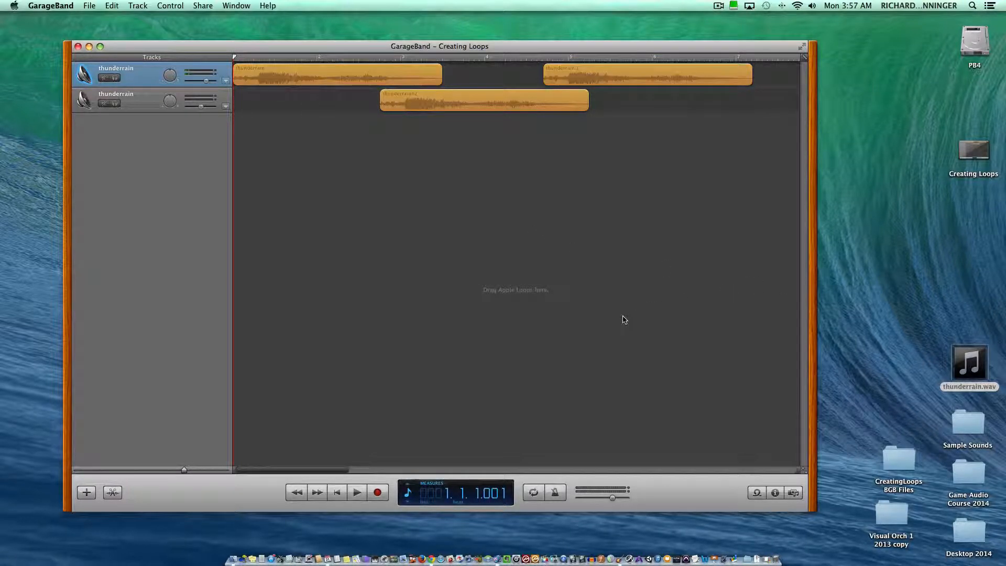
{"action": "mouse_move", "coordinate": [967, 356]}
{"action": "left_click", "coordinate": [968, 362]}
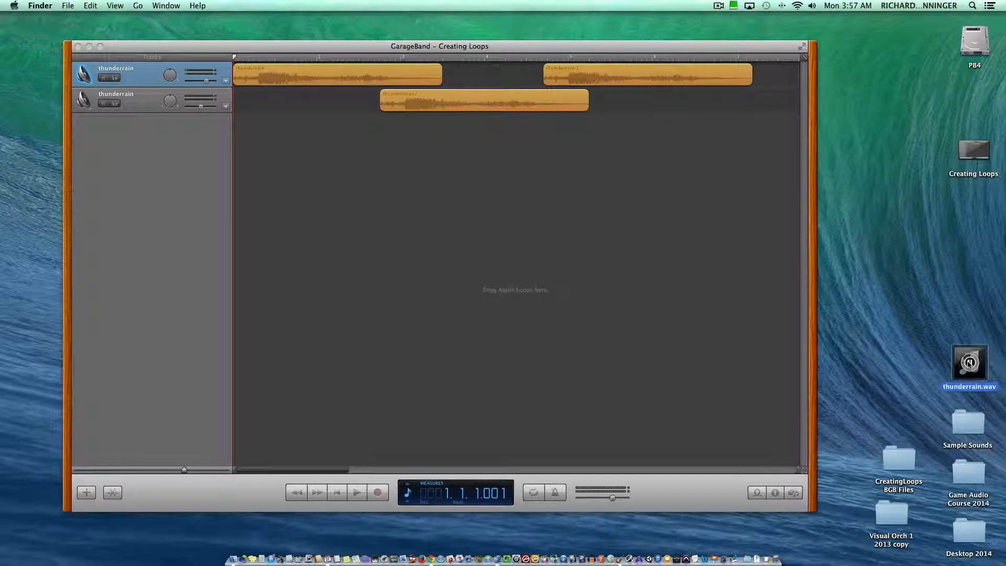
{"action": "left_click", "coordinate": [902, 320]}
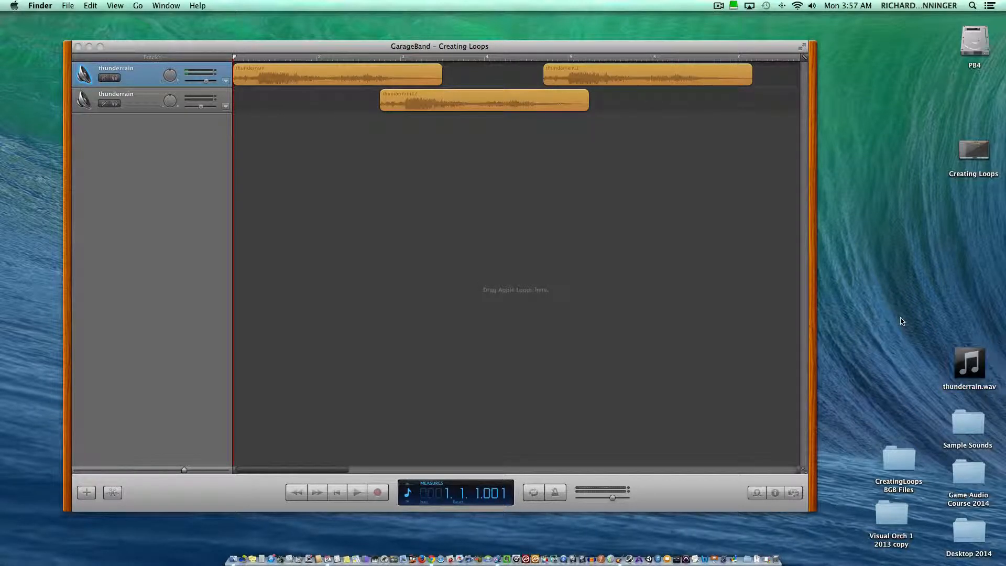
{"action": "left_click", "coordinate": [665, 282]}
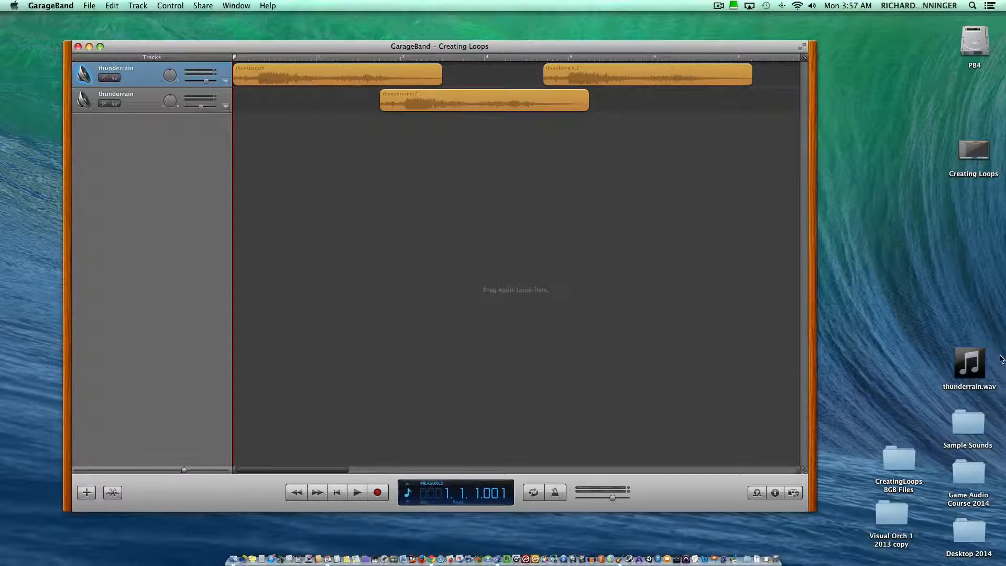
Move the thunderrain.wav file on the desktop away from the folders and return to the Creating Loops project.
{"action": "left_click_drag", "start_coordinate": [969, 364], "coordinate": [924, 318]}
{"action": "left_click", "coordinate": [248, 85]}
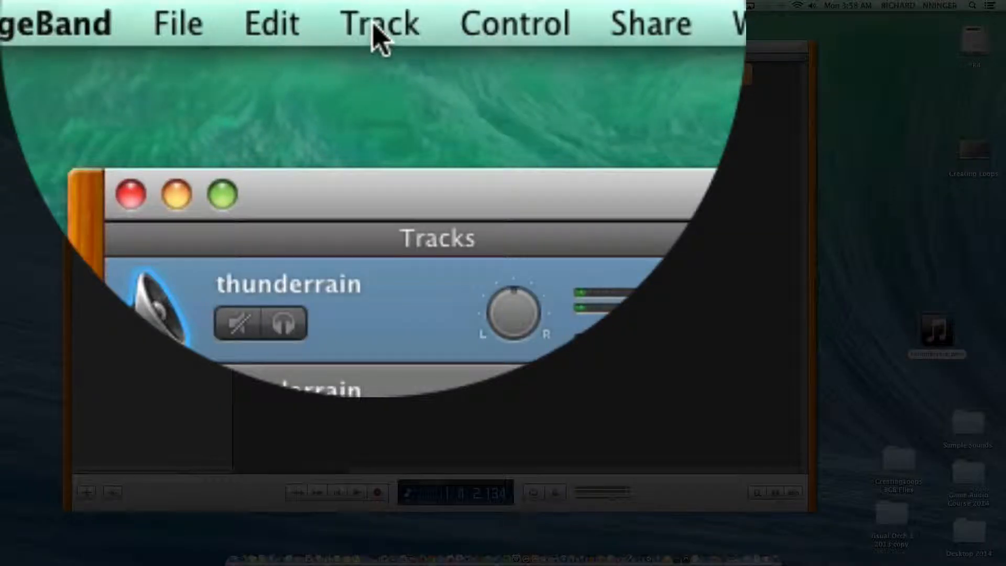
Switch the LCD from measures to time and return the playhead to the start of the project.
{"action": "left_click", "coordinate": [379, 38]}
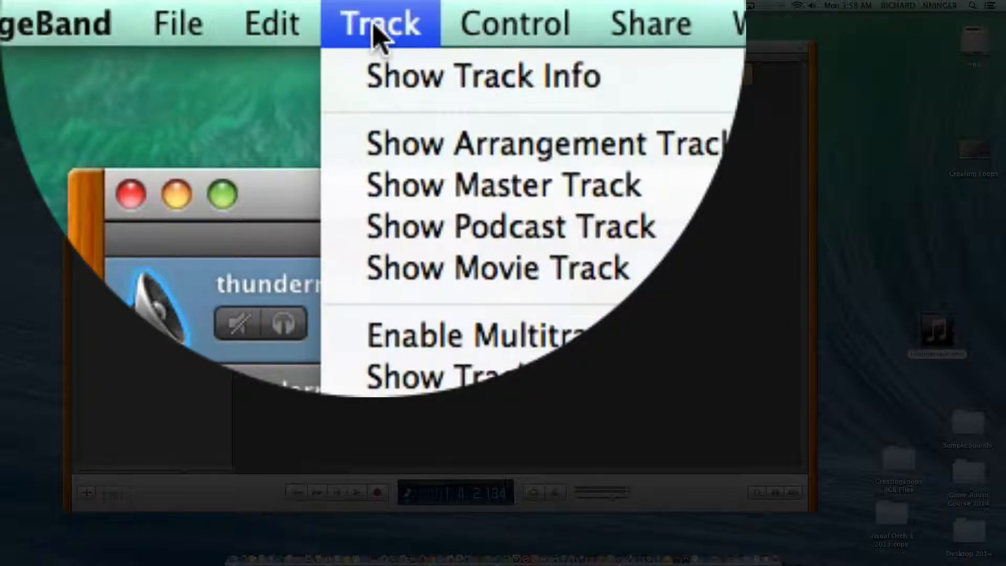
{"action": "mouse_move", "coordinate": [515, 23]}
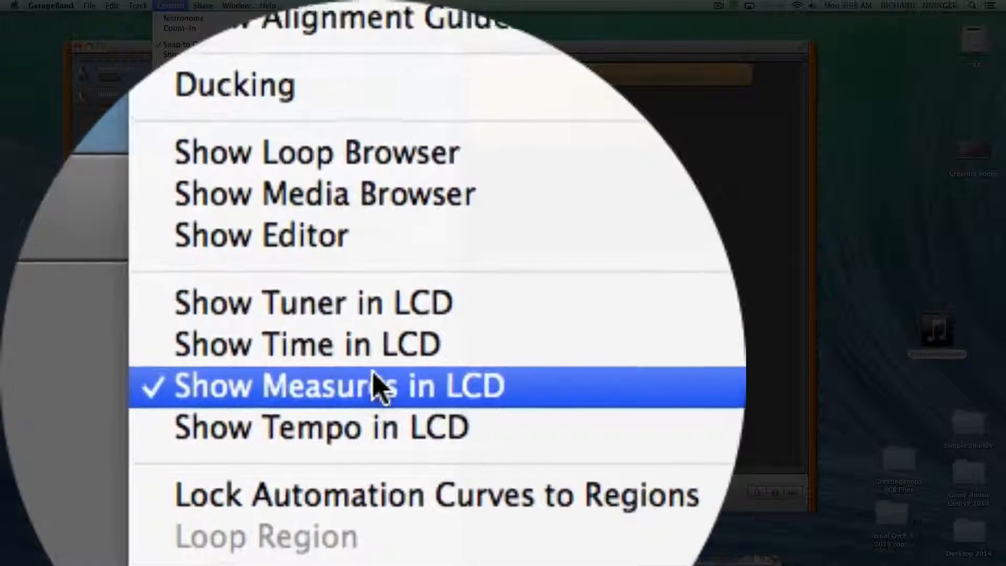
{"action": "left_click", "coordinate": [376, 351]}
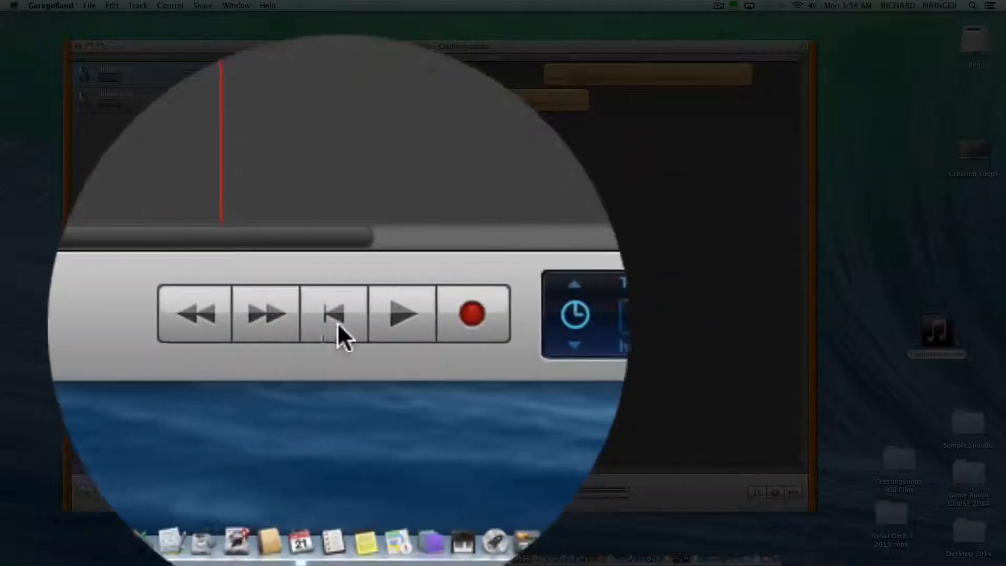
{"action": "left_click", "coordinate": [337, 324]}
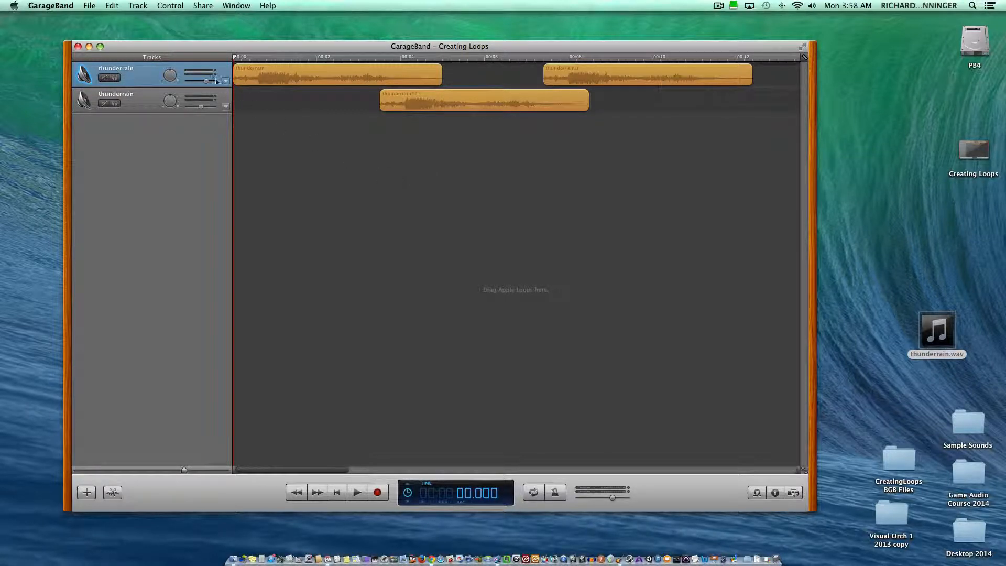
Show the Track Volume automation lanes of both thunderrain tracks and toggle each track's automation off and back on.
{"action": "left_click", "coordinate": [226, 81]}
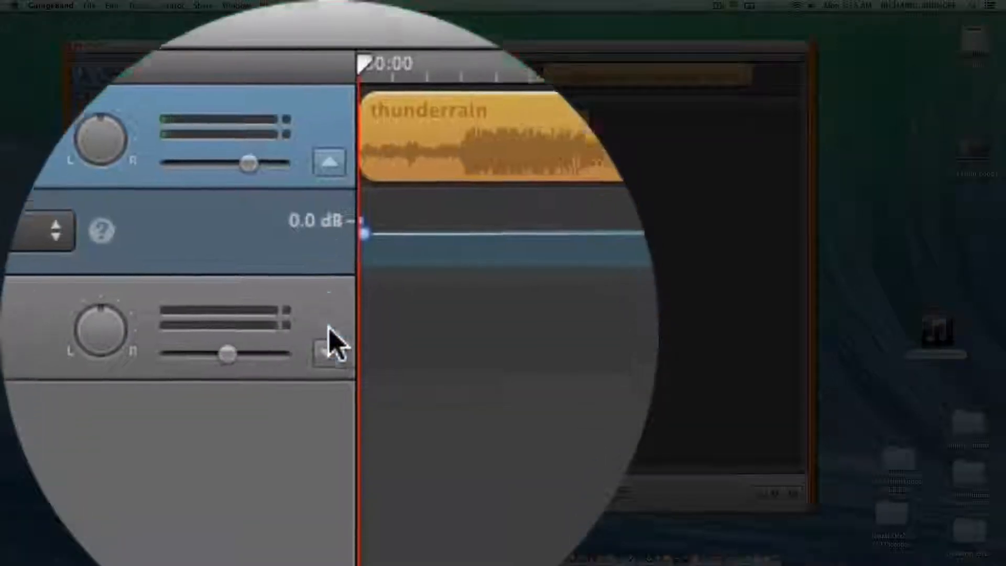
{"action": "left_click", "coordinate": [318, 514]}
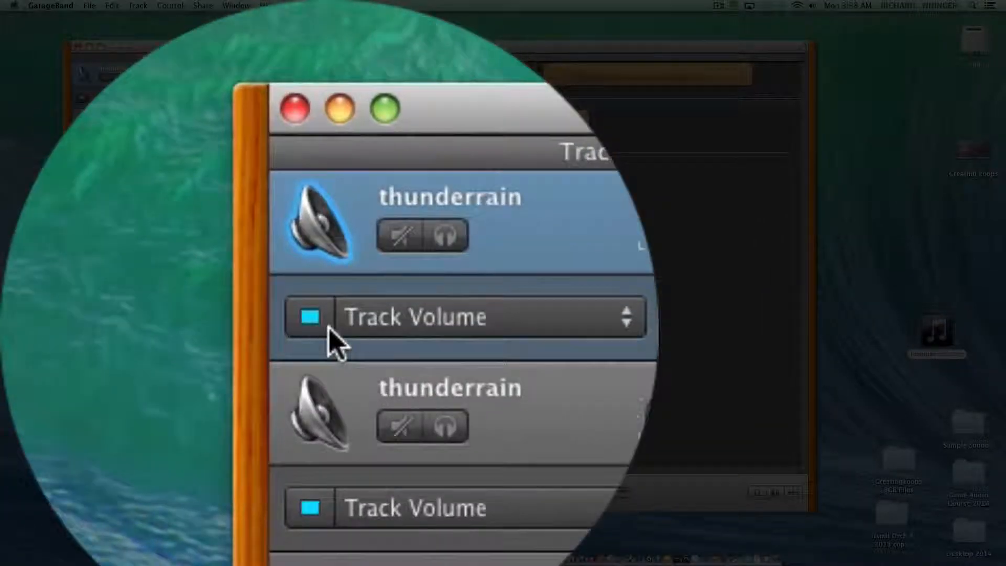
{"action": "left_click", "coordinate": [299, 285]}
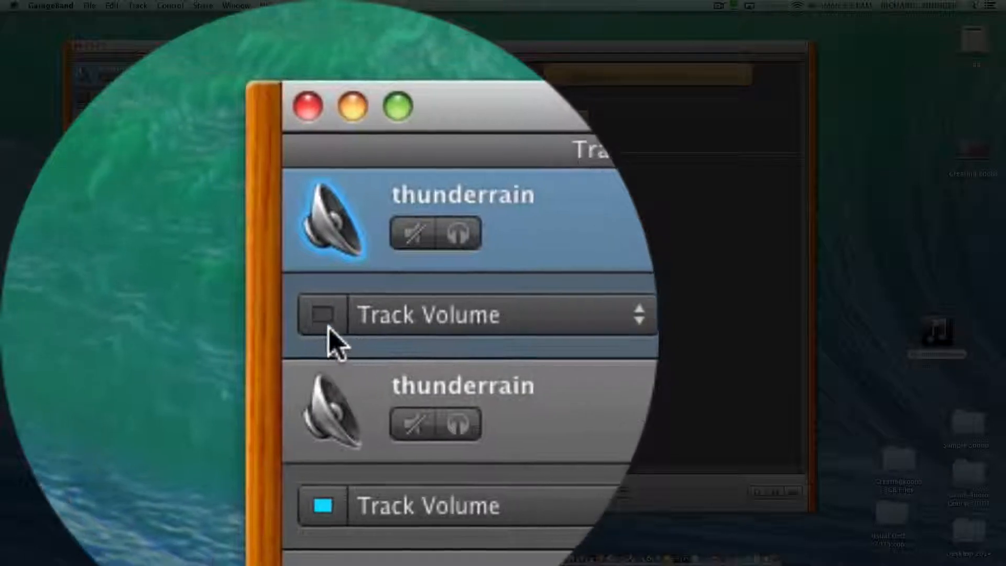
{"action": "left_click", "coordinate": [299, 285]}
{"action": "left_click", "coordinate": [323, 505]}
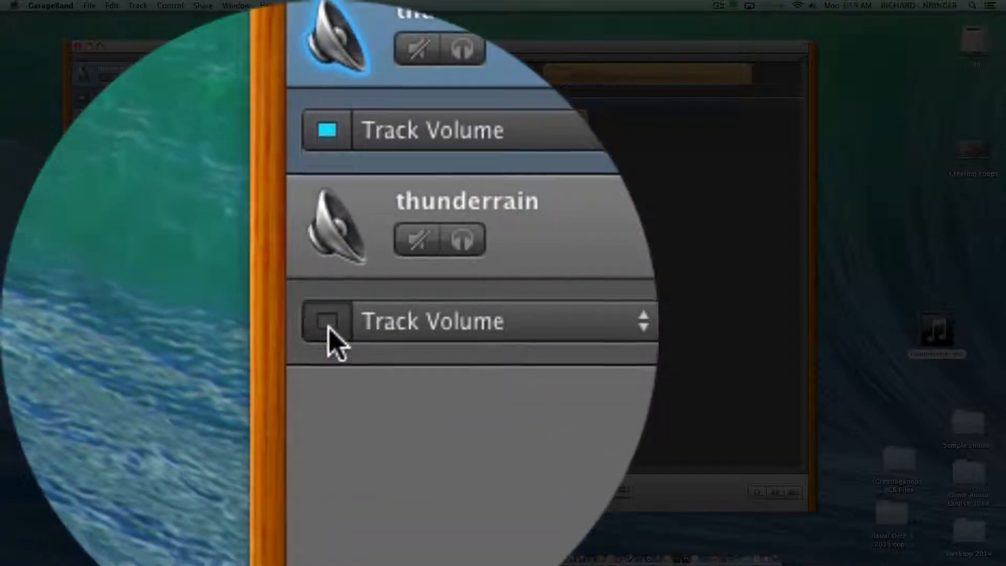
{"action": "left_click", "coordinate": [323, 506]}
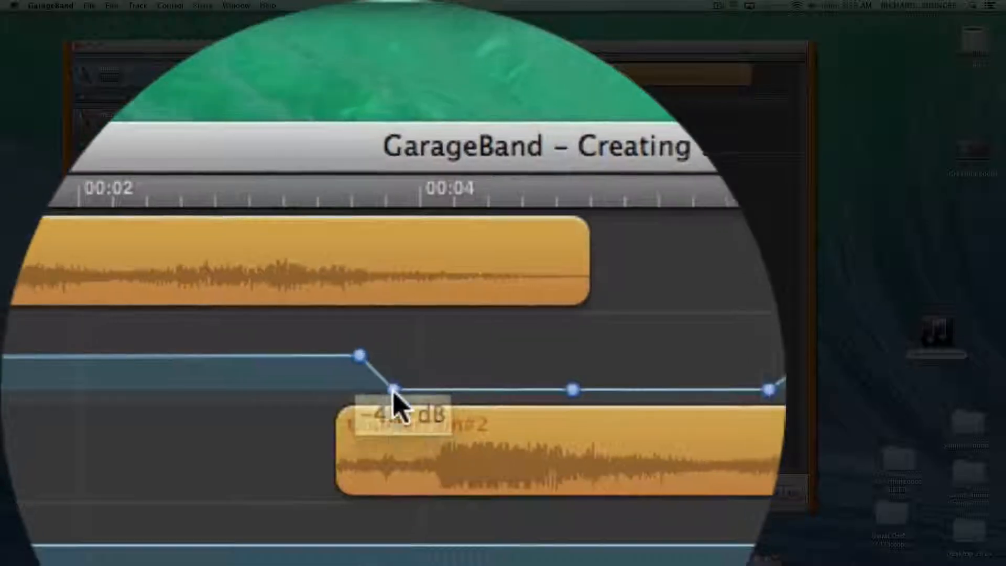
Turn on the cycle region and place the playhead at about 1.6 seconds.
{"action": "mouse_move", "coordinate": [393, 106]}
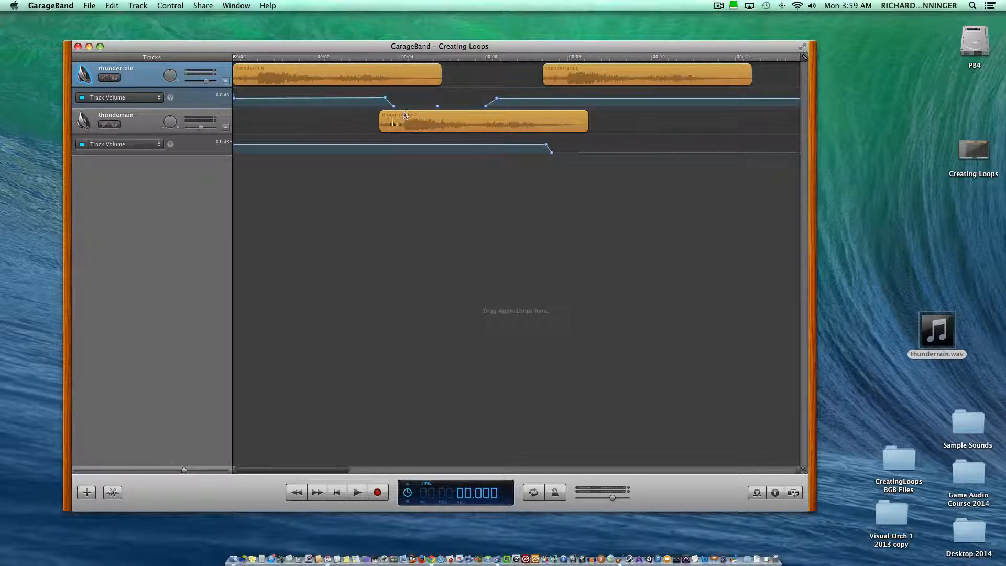
{"action": "left_click_drag", "start_coordinate": [394, 58], "coordinate": [443, 57]}
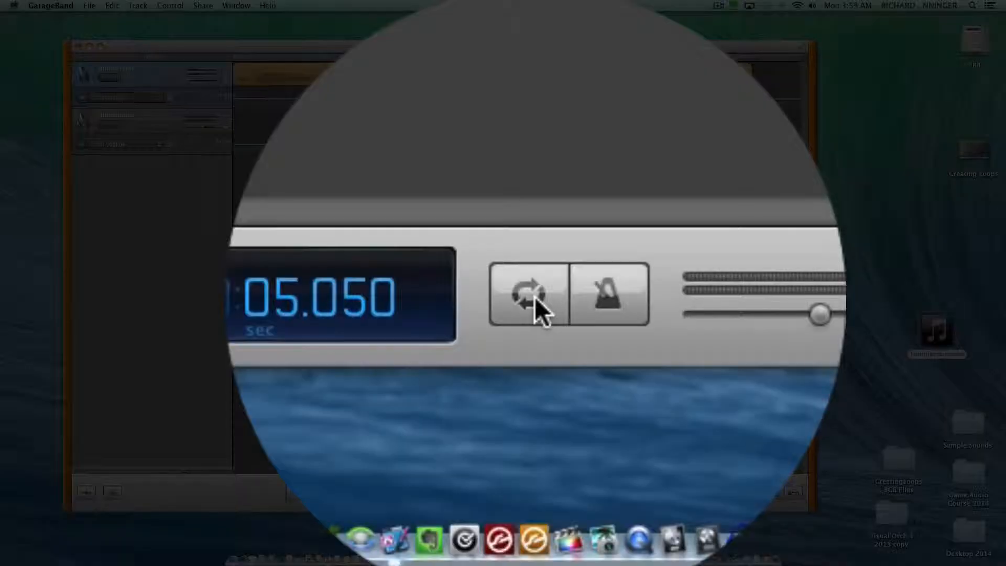
{"action": "left_click", "coordinate": [534, 296]}
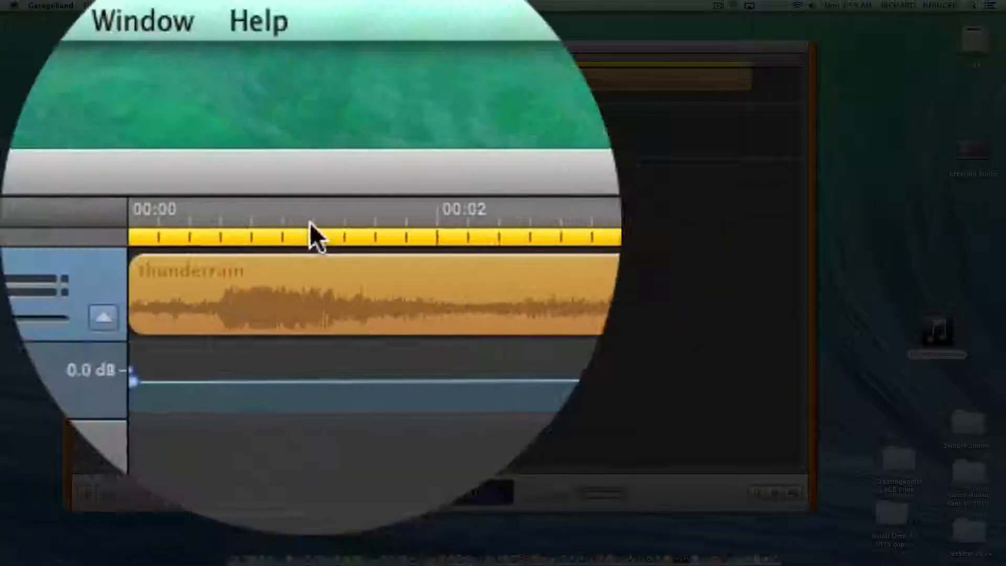
{"action": "left_click", "coordinate": [310, 224]}
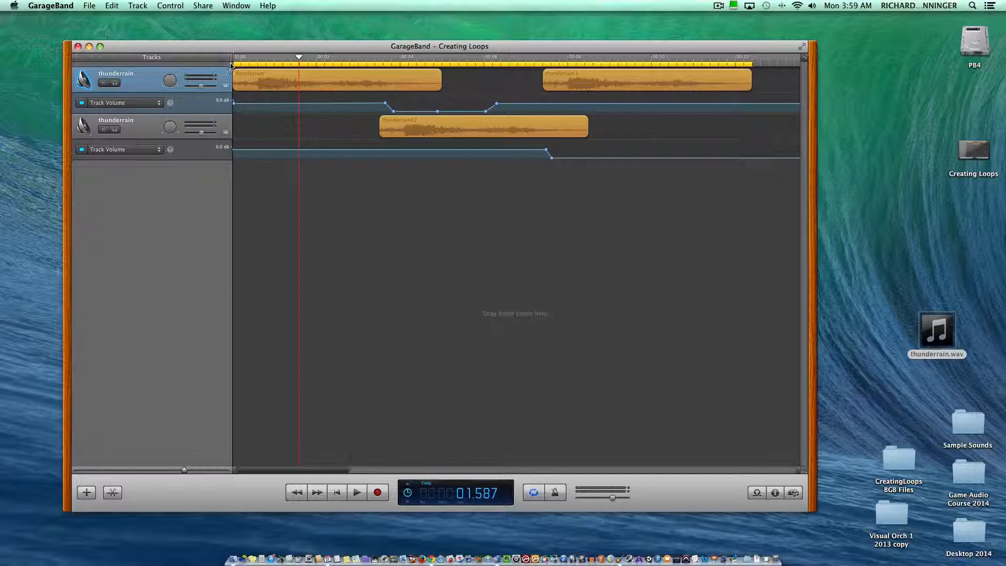
Narrow the cycle region to about 3.6–5.6 seconds around the start of the second track's clip and play it.
{"action": "left_click_drag", "start_coordinate": [230, 65], "coordinate": [382, 65]}
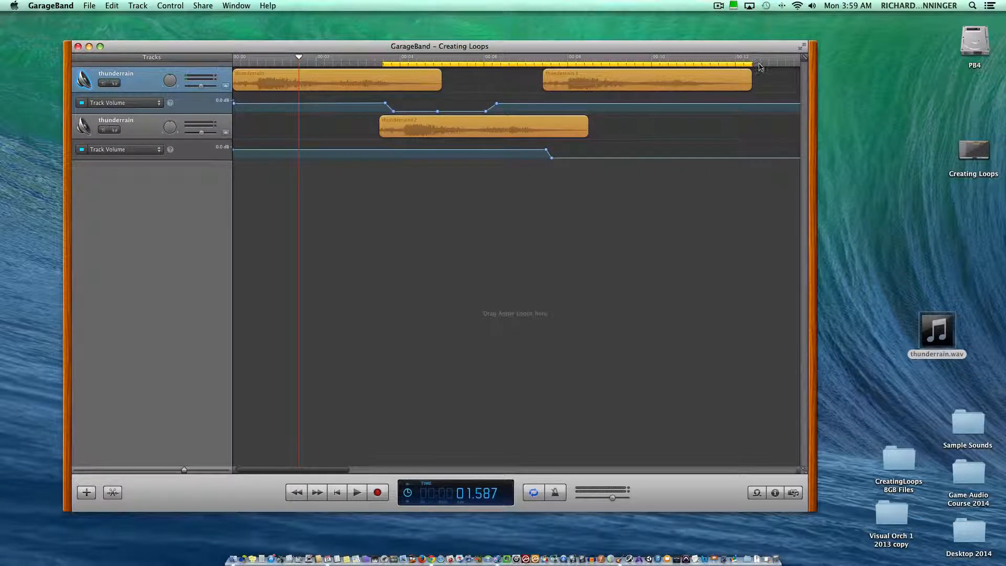
{"action": "left_click_drag", "start_coordinate": [752, 63], "coordinate": [471, 78]}
{"action": "key", "text": "space"}
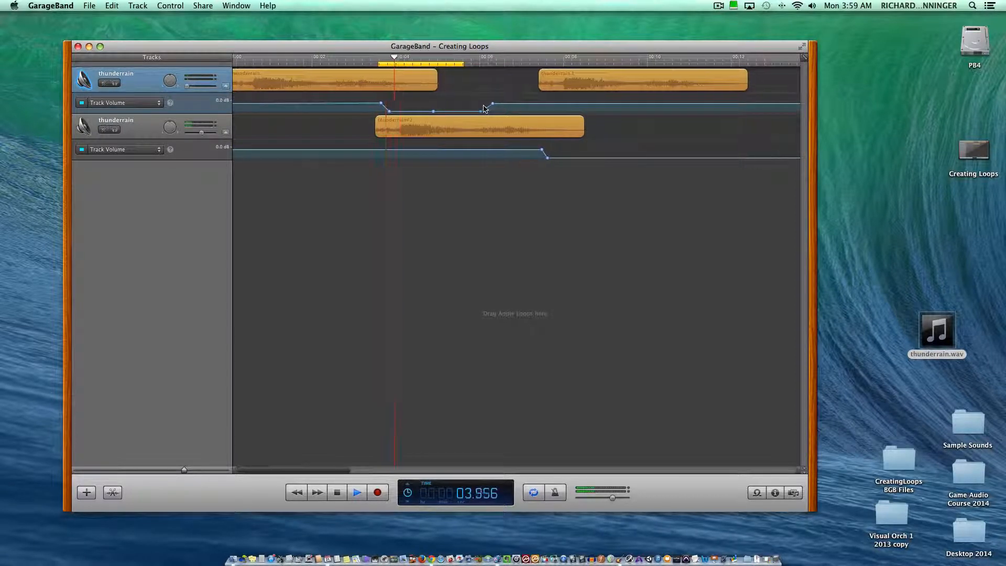
{"action": "key", "text": "space"}
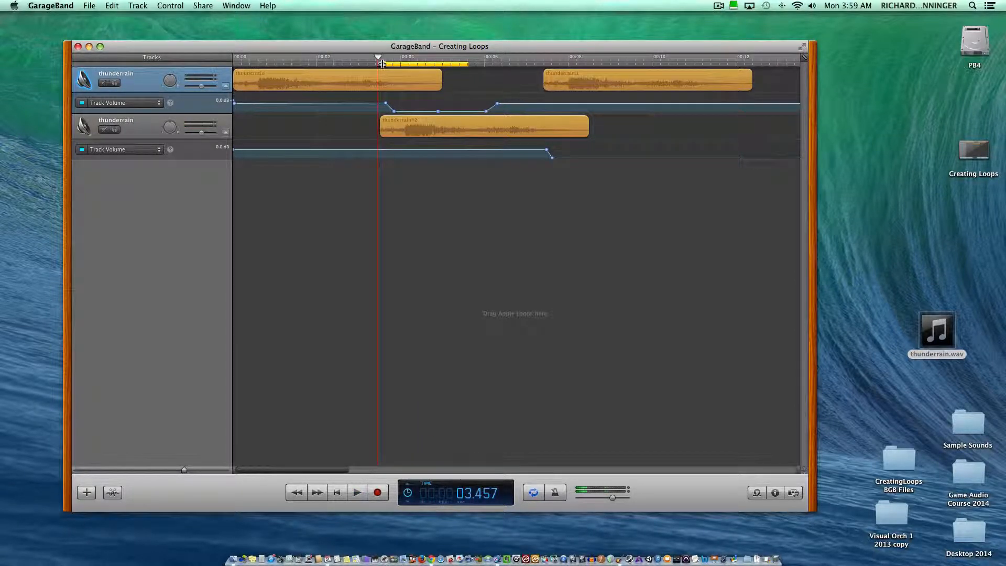
Widen the cycle region to about 3.2–6.8 seconds and play that section.
{"action": "left_click_drag", "start_coordinate": [376, 62], "coordinate": [365, 63]}
{"action": "left_click_drag", "start_coordinate": [468, 62], "coordinate": [520, 63]}
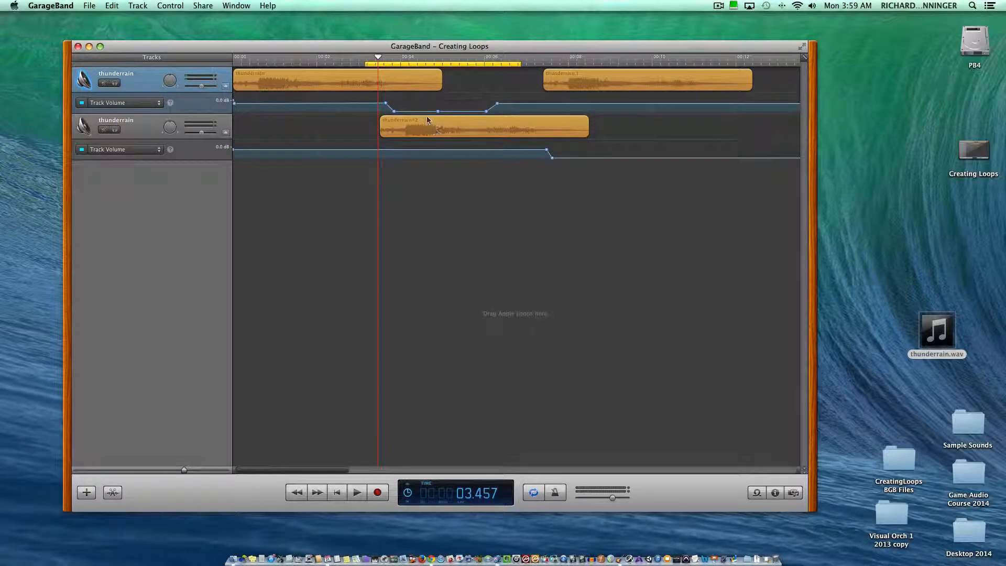
{"action": "key", "text": "space"}
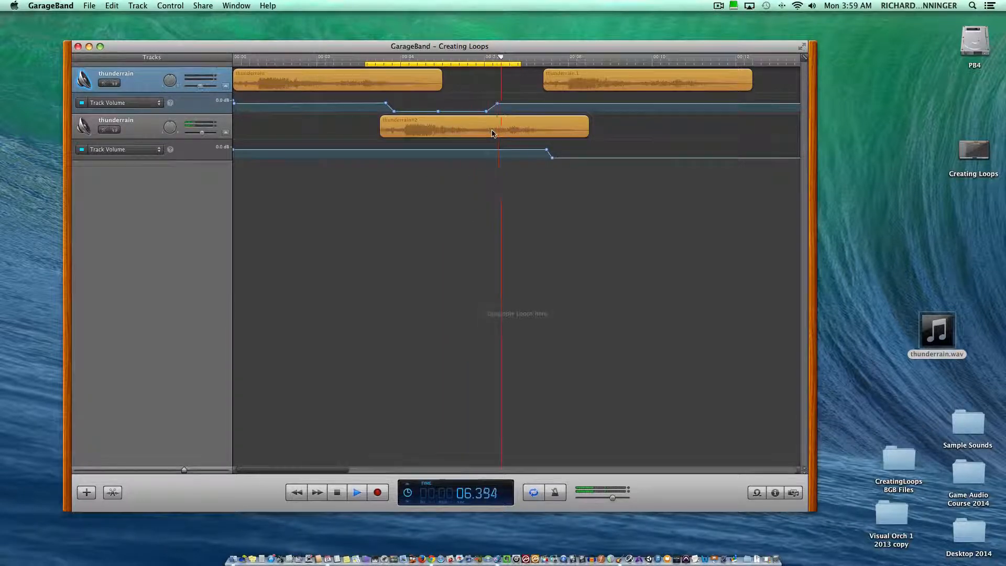
{"action": "key", "text": "space"}
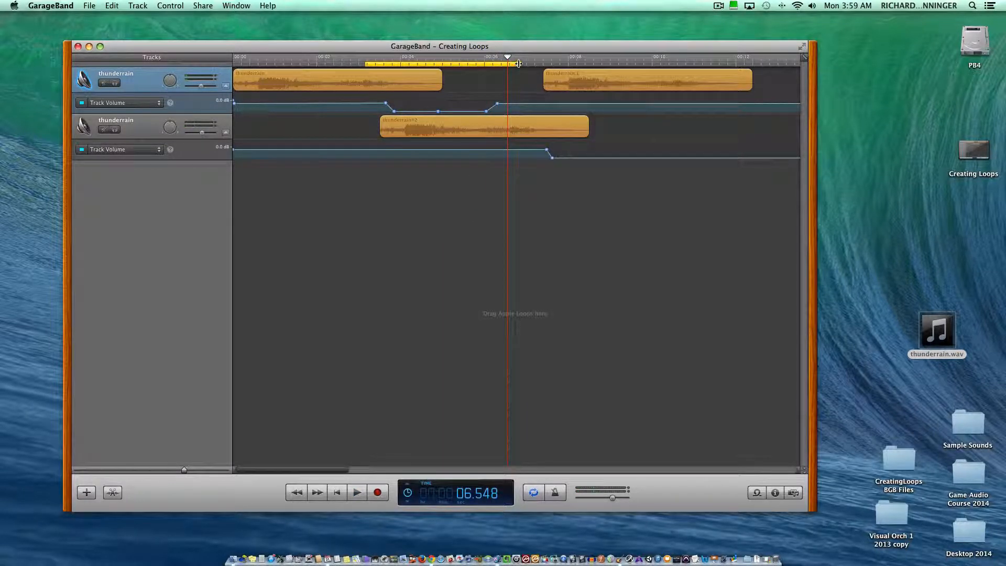
Extend the end of the cycle region to about 9.7 seconds and play the looped section.
{"action": "left_click_drag", "start_coordinate": [518, 63], "coordinate": [641, 63]}
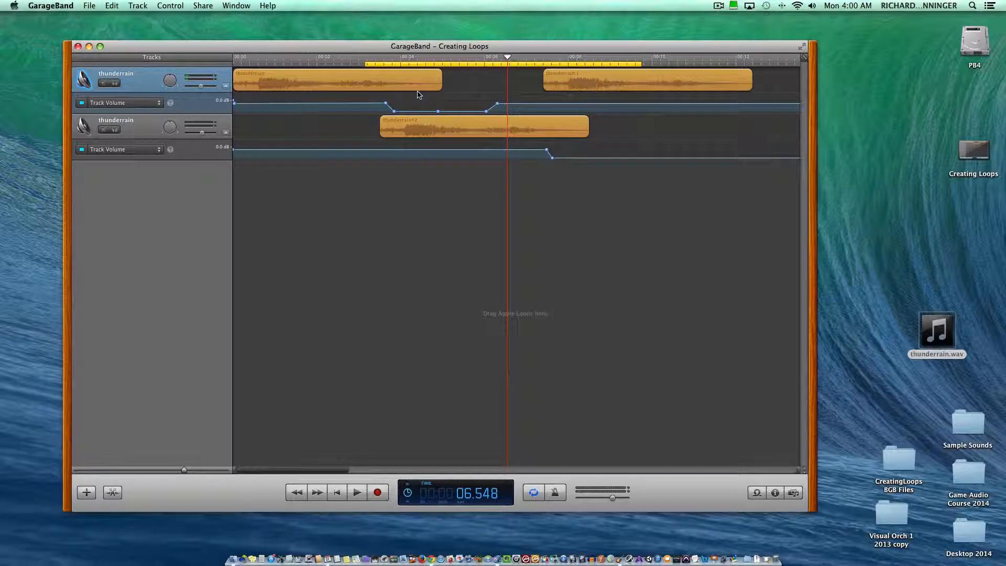
{"action": "key", "text": "space"}
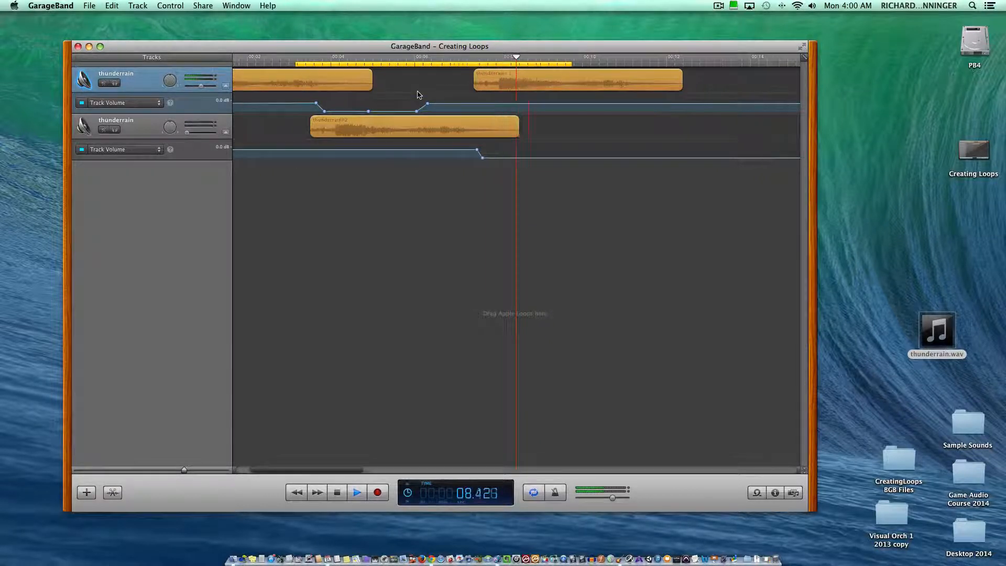
{"action": "key", "text": "space"}
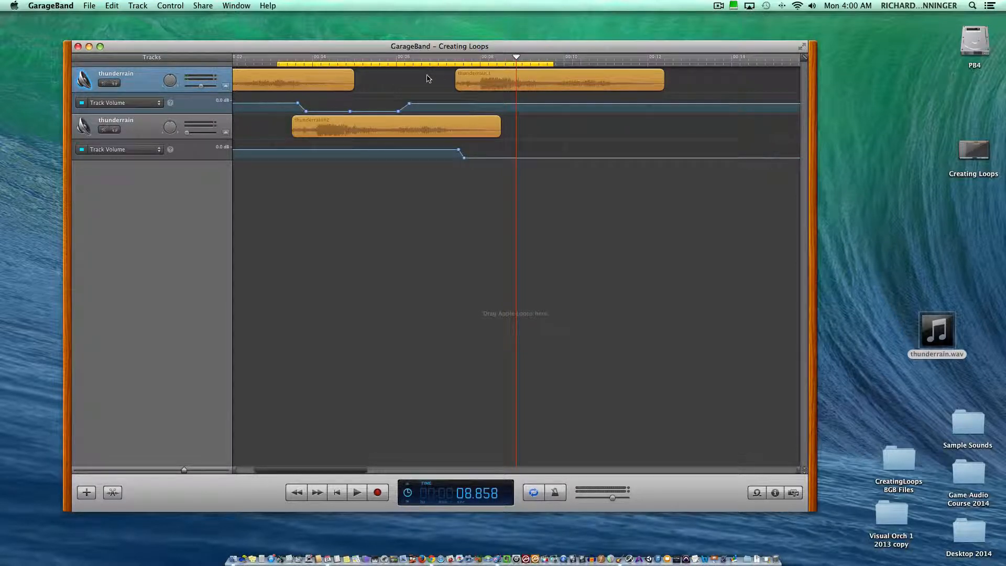
Make the cycle region run from the project start to the end of the last thunderrain clip, and play it from the beginning.
{"action": "left_click_drag", "start_coordinate": [429, 70], "coordinate": [266, 70]}
{"action": "left_click", "coordinate": [337, 492]}
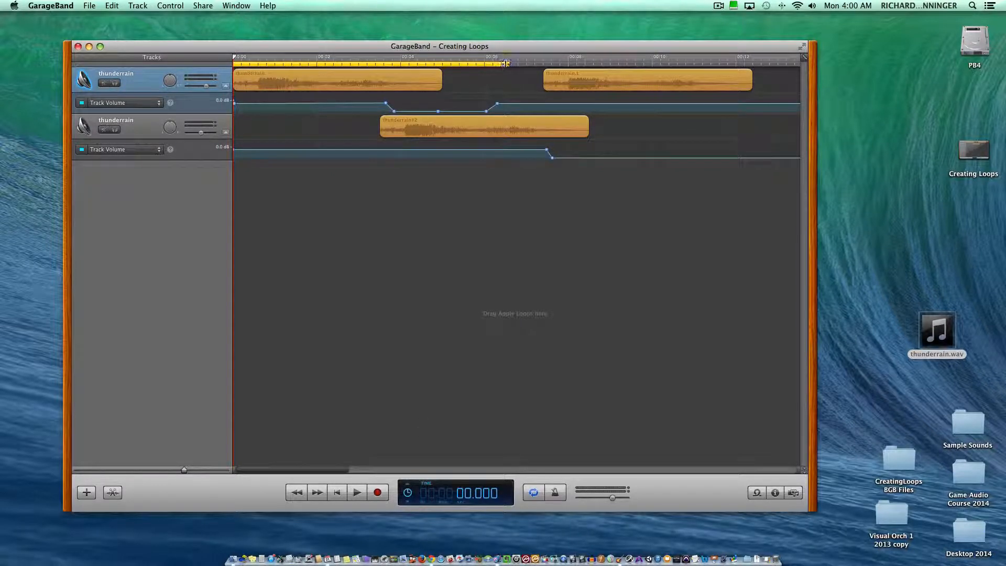
{"action": "left_click_drag", "start_coordinate": [508, 64], "coordinate": [753, 60]}
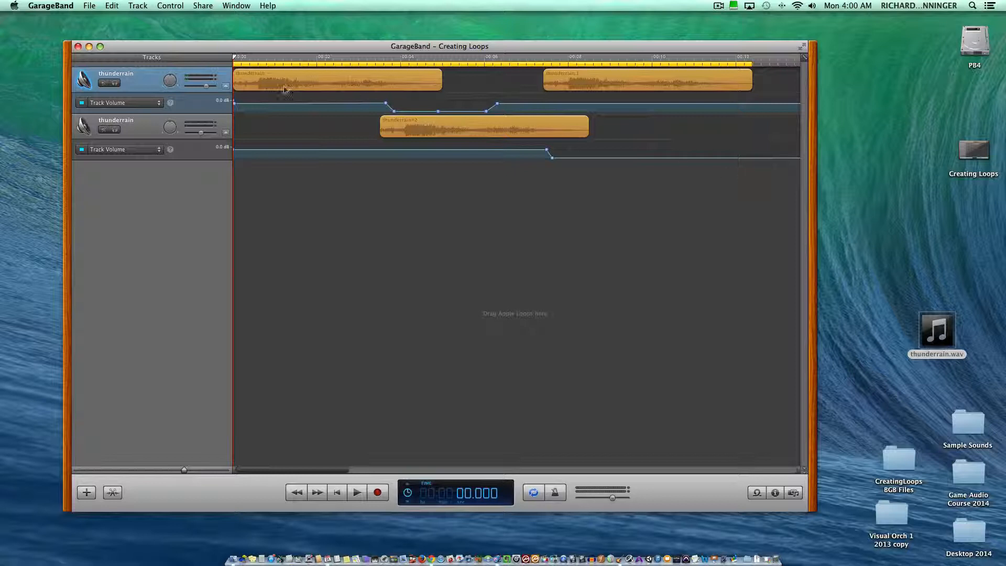
{"action": "key", "text": "space"}
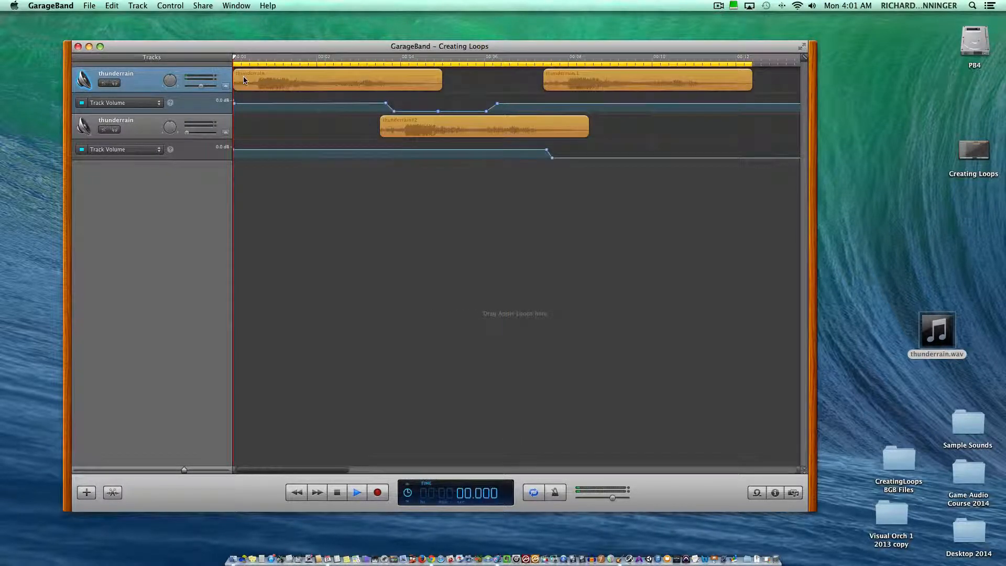
{"action": "key", "text": "space"}
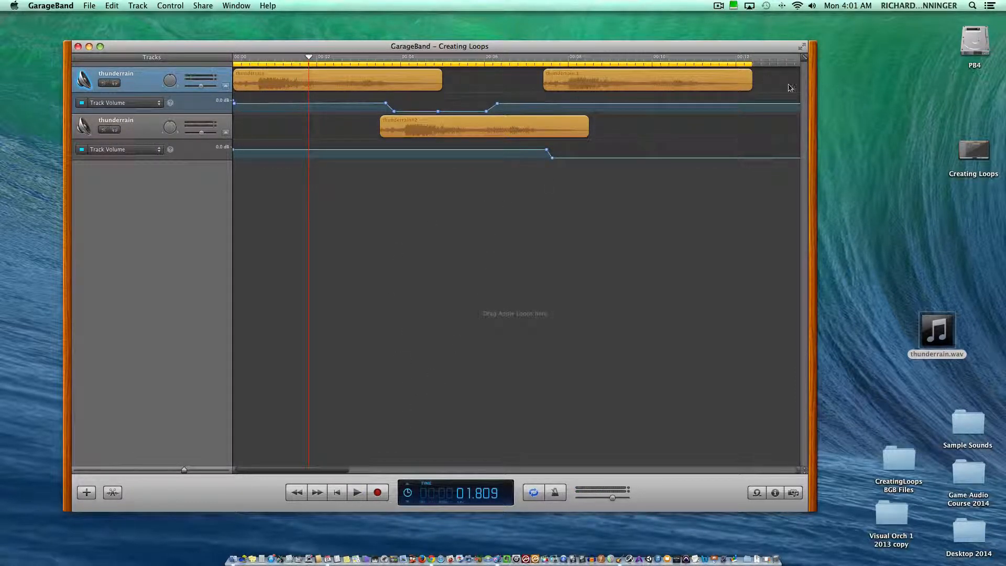
Place the playhead at 30 seconds and extend the end of the cycle region to it.
{"action": "mouse_move", "coordinate": [312, 470]}
{"action": "left_mouse_down"}
{"action": "mouse_move", "coordinate": [328, 470]}
{"action": "mouse_move", "coordinate": [312, 471]}
{"action": "left_mouse_up"}
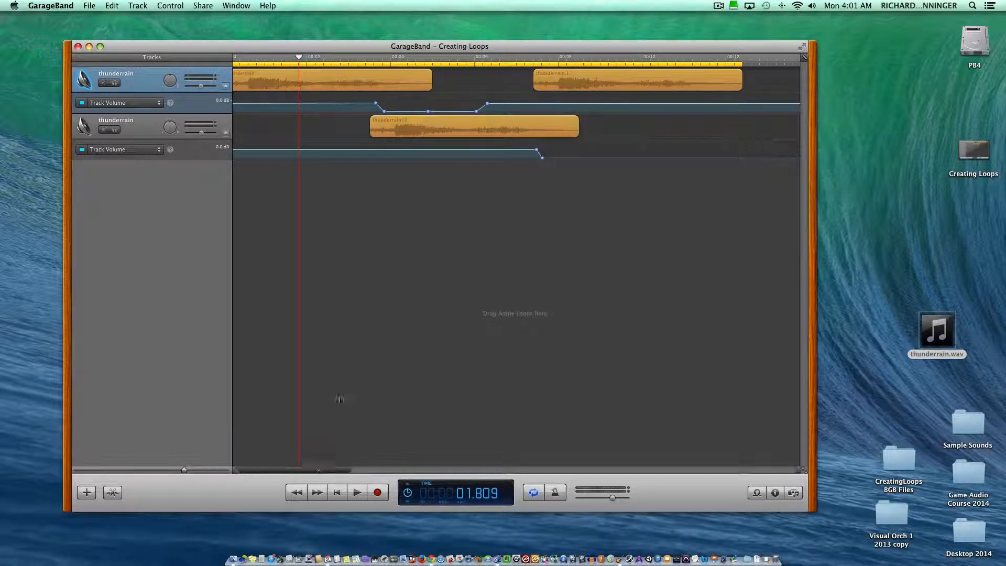
{"action": "left_click_drag", "start_coordinate": [299, 56], "coordinate": [777, 68]}
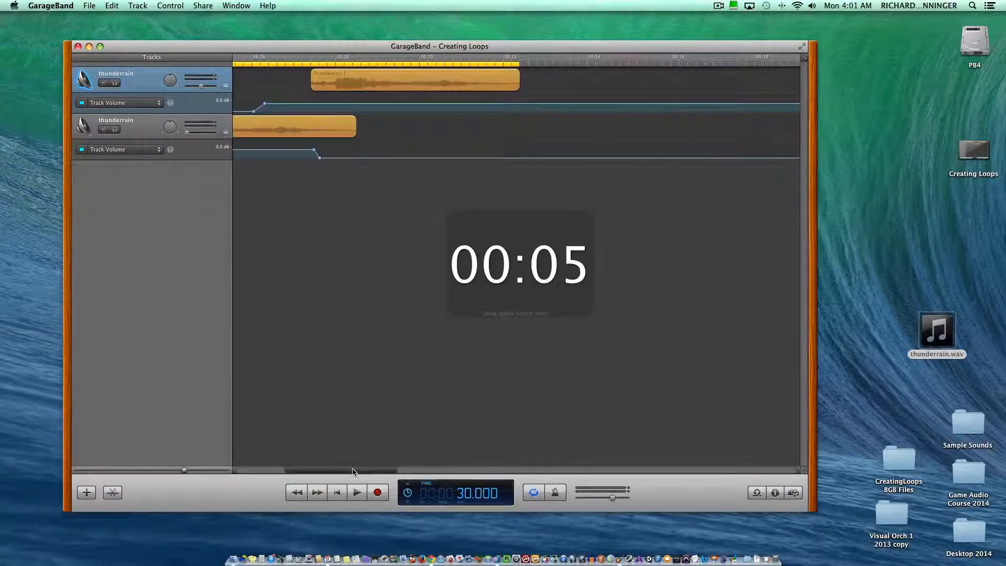
{"action": "left_click_drag", "start_coordinate": [353, 471], "coordinate": [354, 472]}
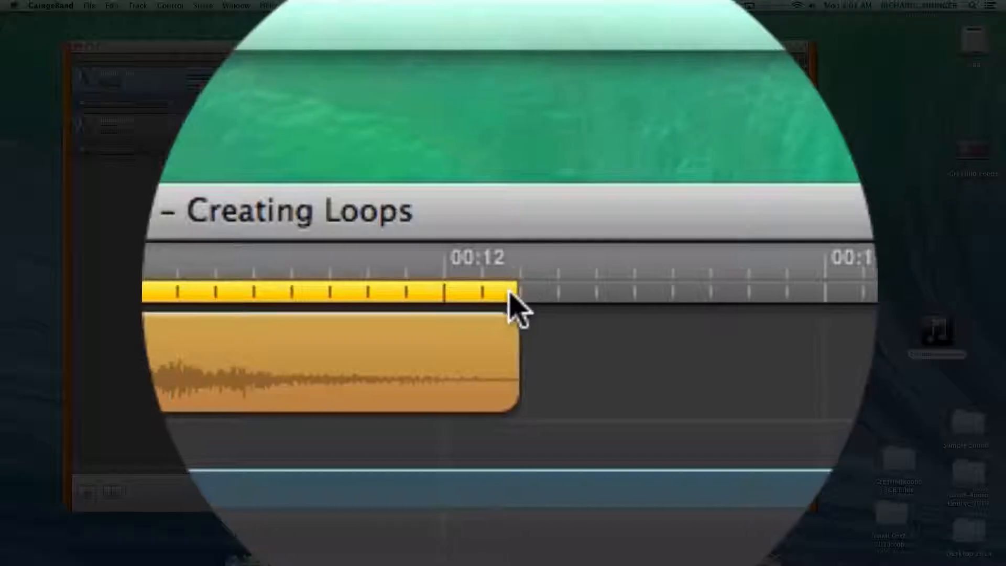
{"action": "left_click_drag", "start_coordinate": [514, 62], "coordinate": [662, 71]}
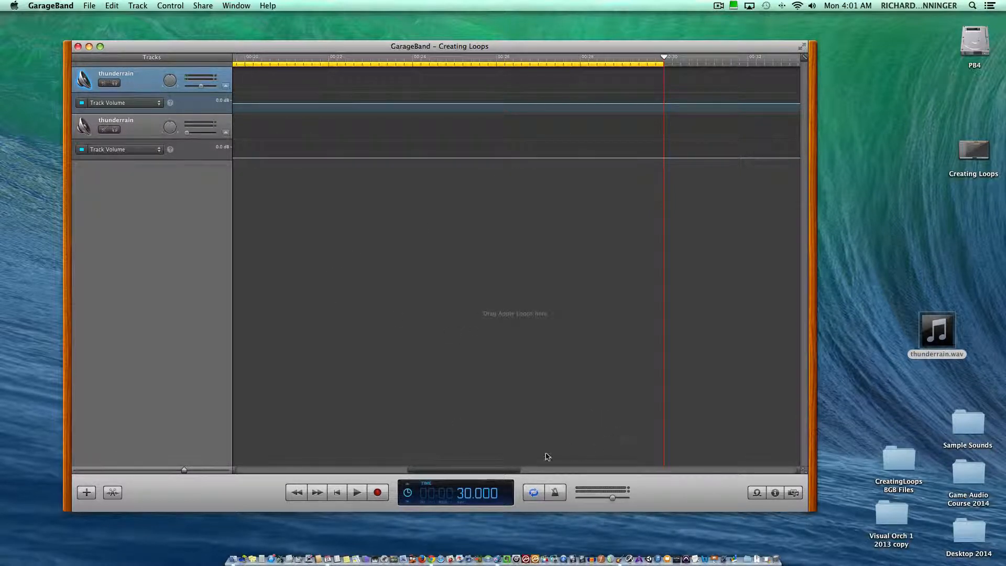
Shorten the cycle region so it ends where the last thunderrain clip ends.
{"action": "left_click", "coordinate": [297, 493]}
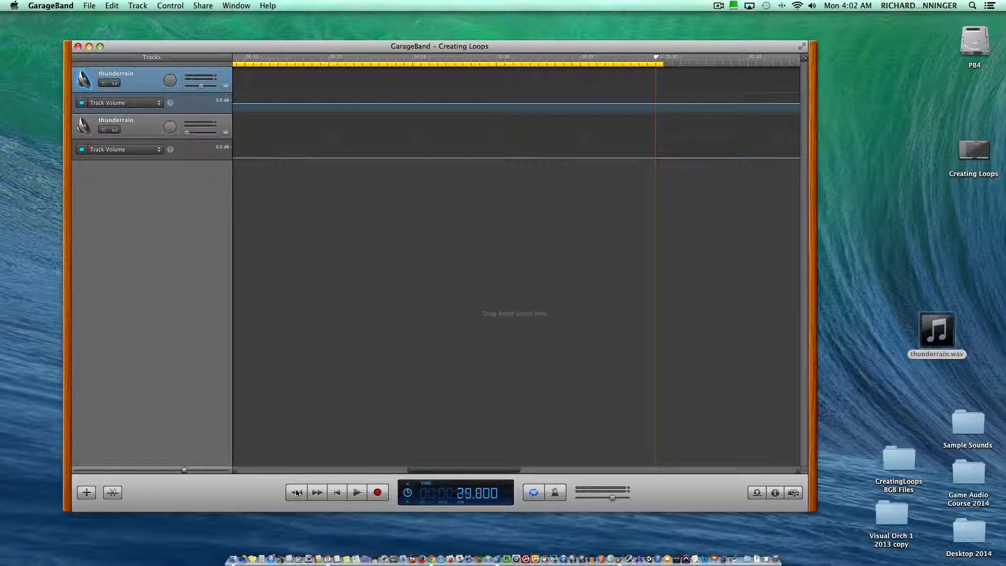
{"action": "left_click_drag", "start_coordinate": [663, 62], "coordinate": [483, 102]}
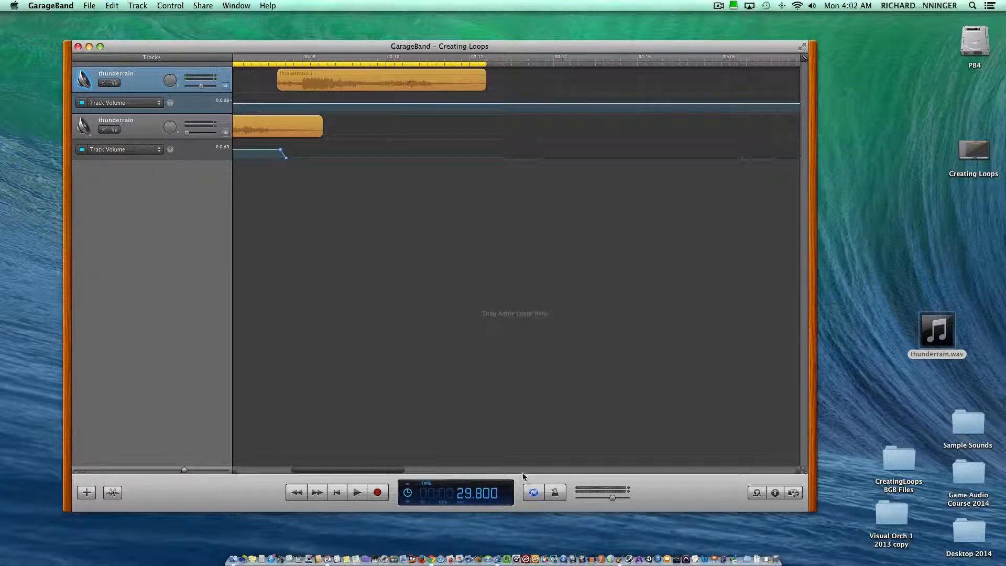
{"action": "scroll", "coordinate": [441, 442], "scroll_direction": "left", "scroll_amount": 10}
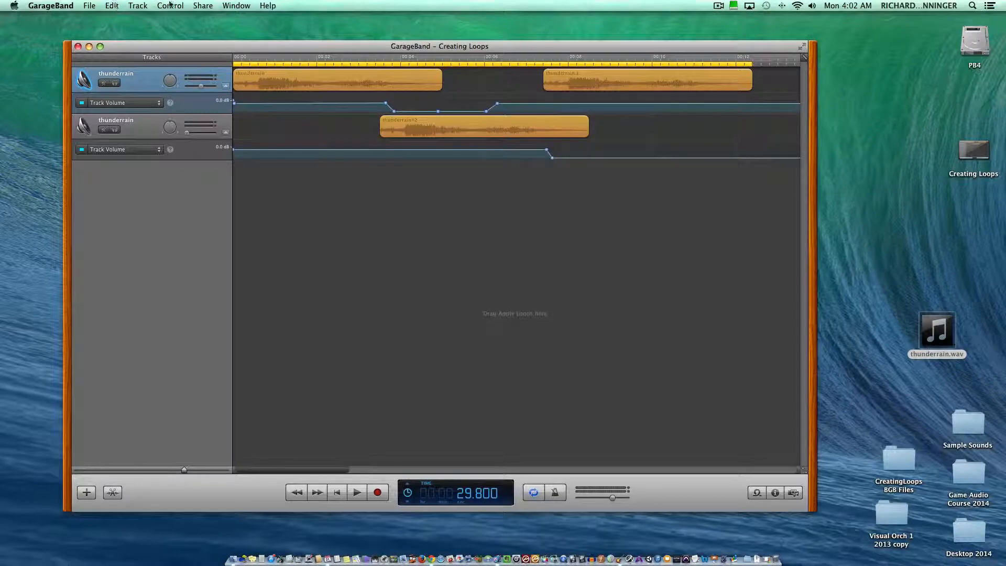
Export the song to disk, compressed with the MP3 Encoder at Higher Quality.
{"action": "left_click", "coordinate": [201, 5]}
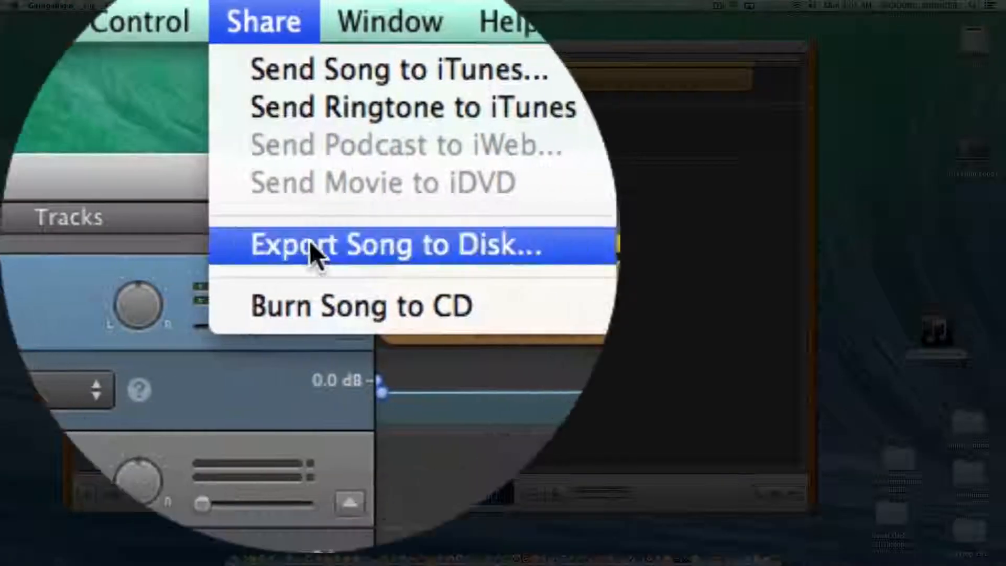
{"action": "left_click", "coordinate": [336, 244]}
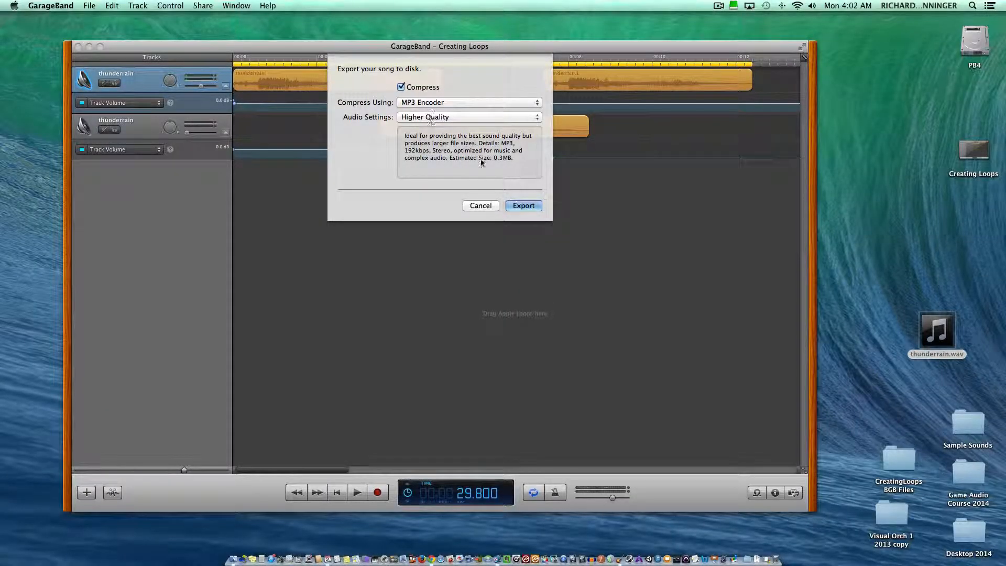
{"action": "left_click", "coordinate": [526, 205]}
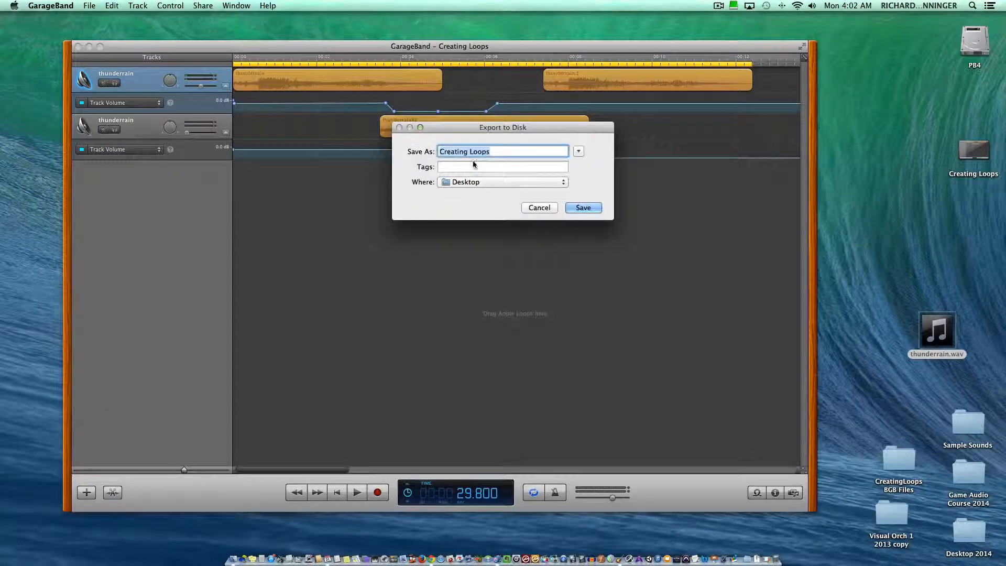
Name the exported file Rain Storm Loop 30s and save it to the Desktop.
{"action": "type", "text": "Ra"}
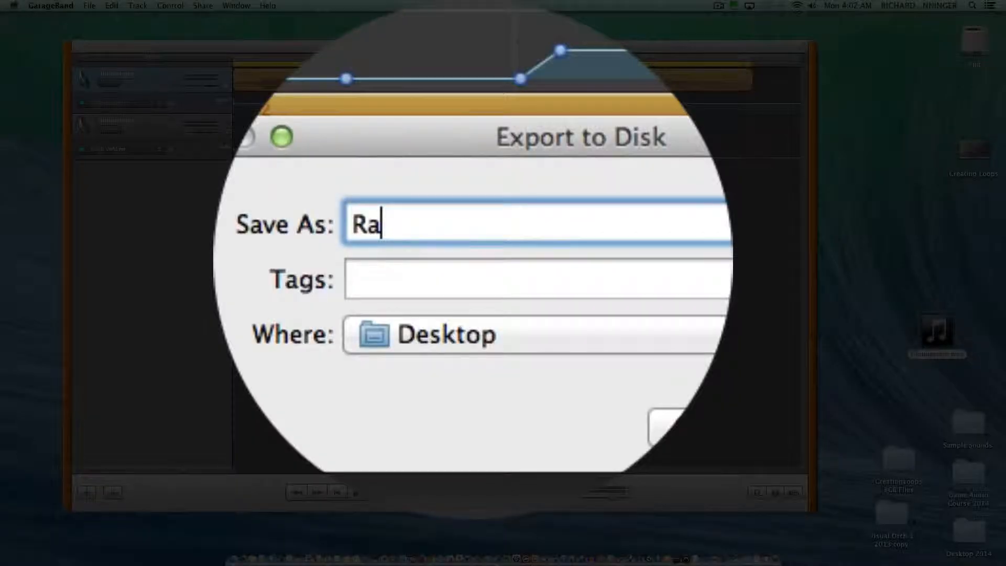
{"action": "type", "text": "in So"}
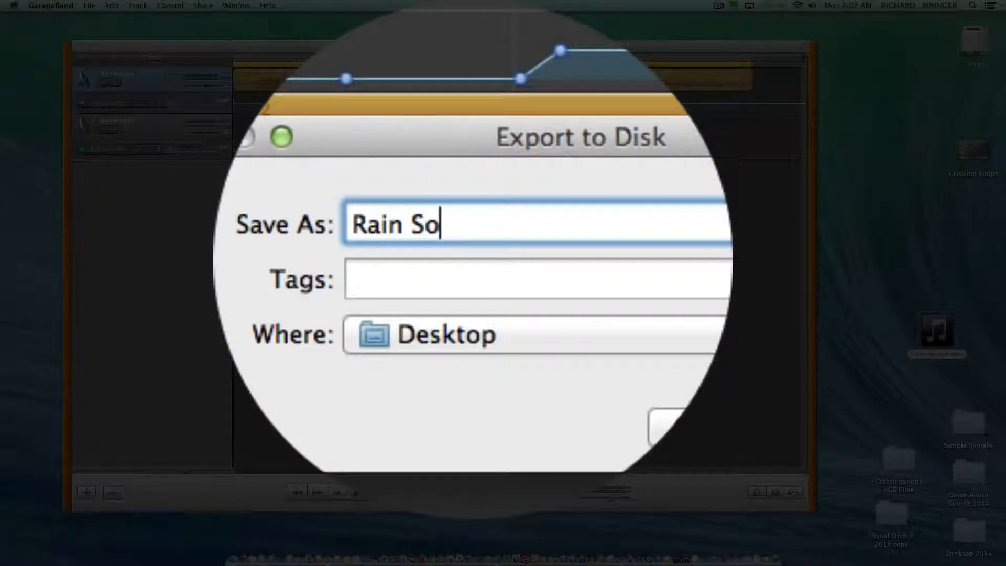
{"action": "key", "text": "BackSpace"}
{"action": "type", "text": "torm Loop"}
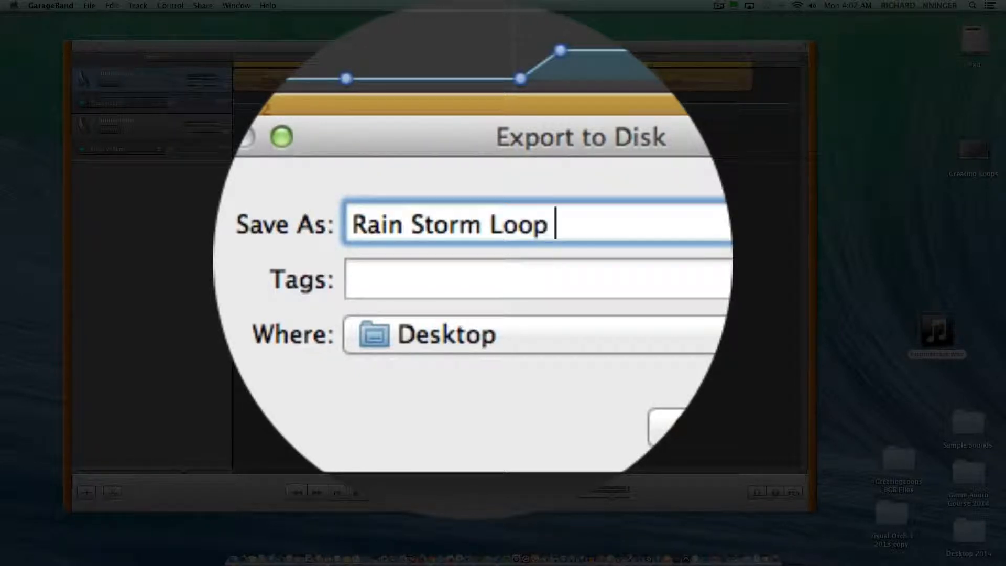
{"action": "type", "text": "30s"}
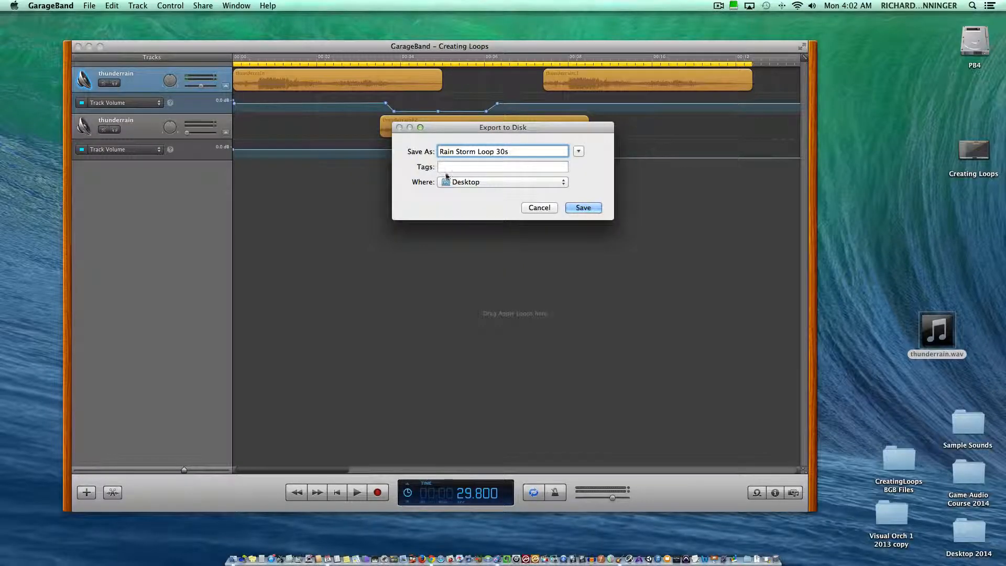
{"action": "left_click", "coordinate": [583, 208]}
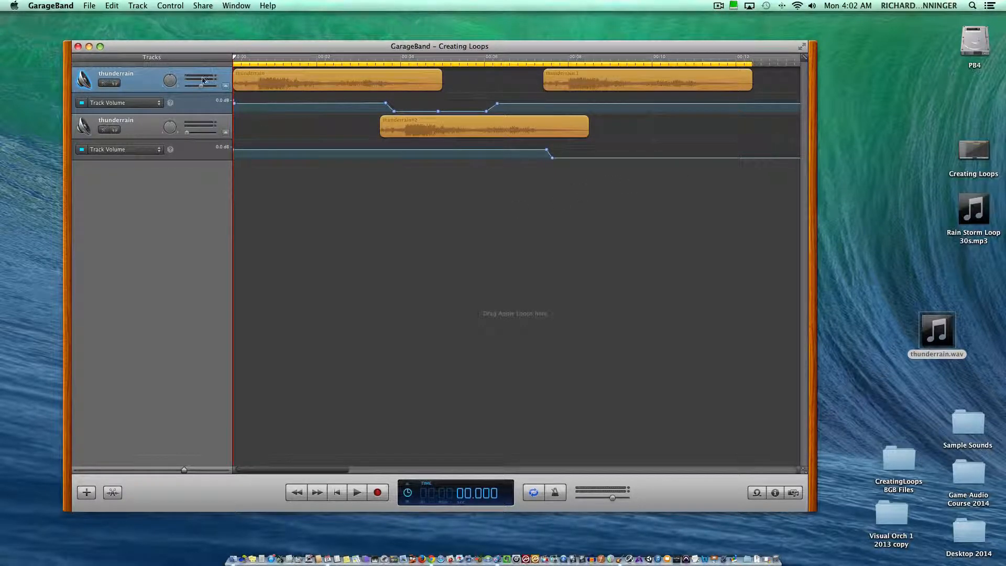
Minimize the project window and play Rain Storm Loop 30s.mp3 from the desktop, then stop the playback.
{"action": "left_click", "coordinate": [89, 47]}
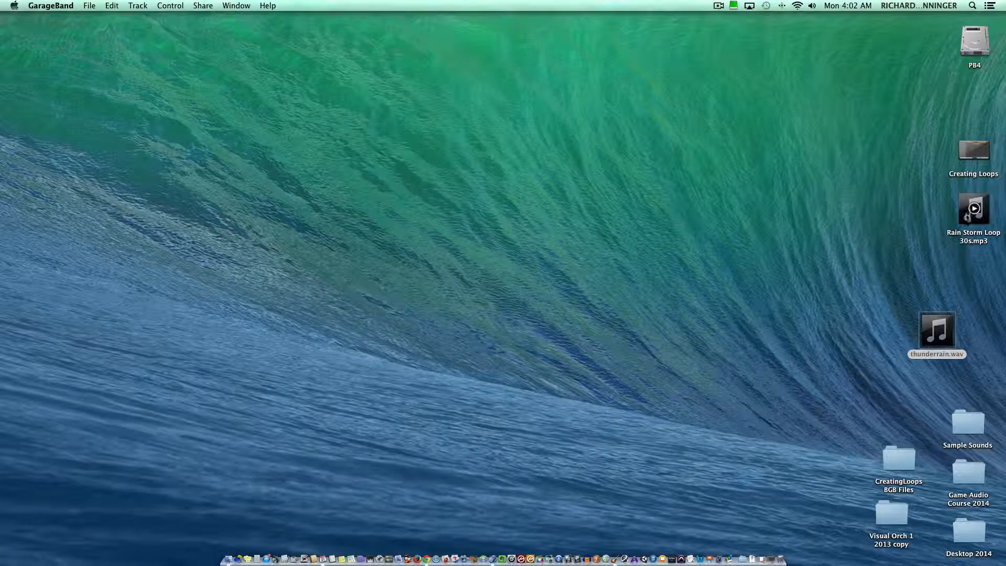
{"action": "left_click", "coordinate": [975, 210]}
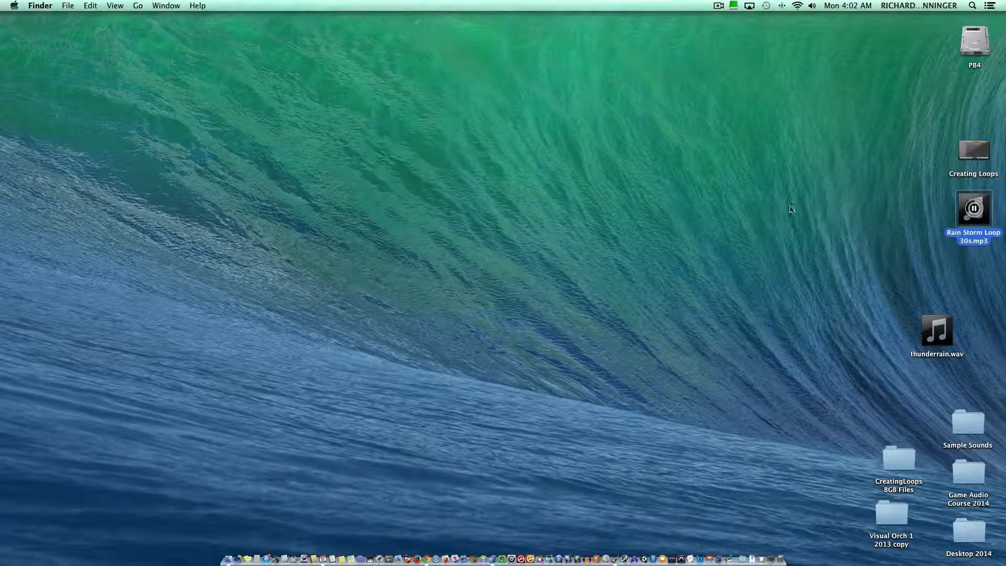
{"action": "key", "text": "space"}
{"action": "key", "text": "space"}
{"action": "left_click", "coordinate": [978, 208]}
{"action": "left_click", "coordinate": [974, 208]}
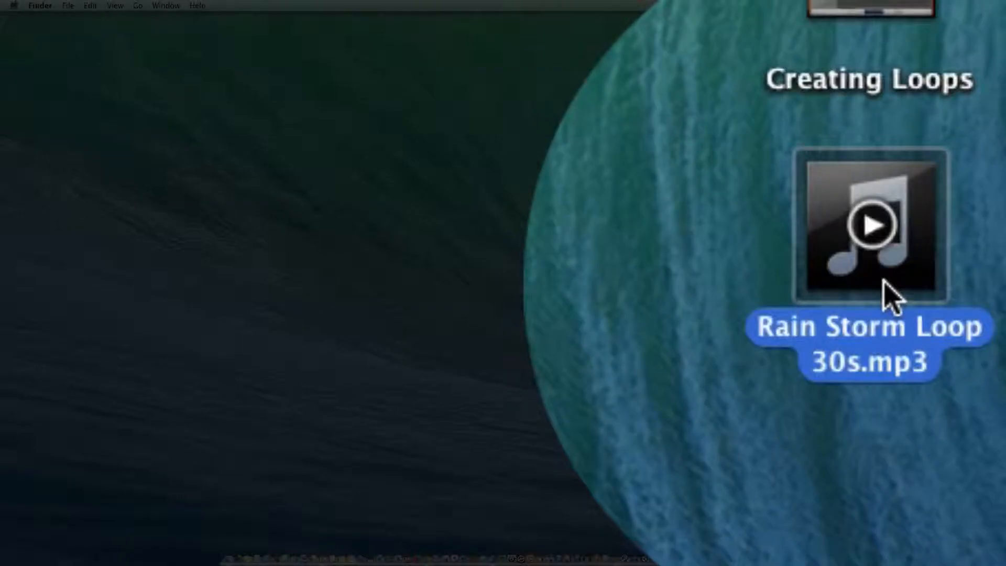
Open a Quick Look preview of Rain Storm Loop 30s.mp3 to check its duration, and close it.
{"action": "key", "text": "space"}
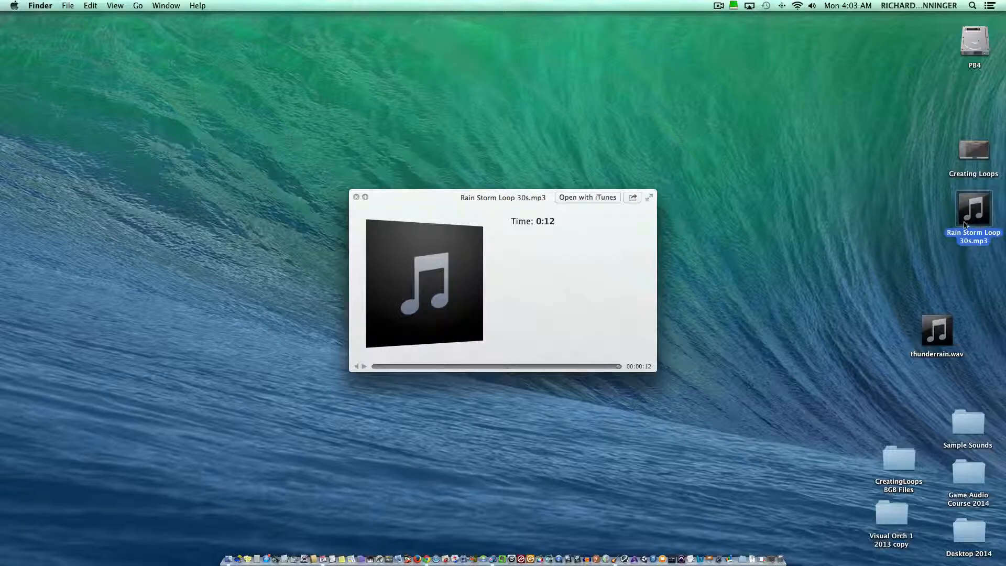
{"action": "key", "text": "space"}
{"action": "key", "text": "space"}
{"action": "key", "text": "space"}
Preview the original thunderrain.wav with Quick Look to check its duration, and close the preview.
{"action": "left_click", "coordinate": [925, 325]}
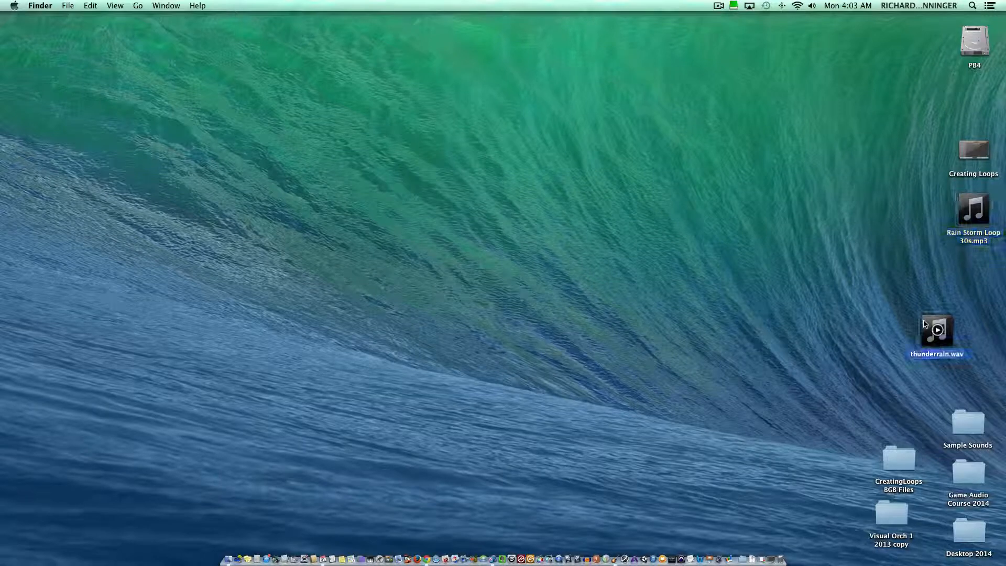
{"action": "key", "text": "space"}
{"action": "key", "text": "space"}
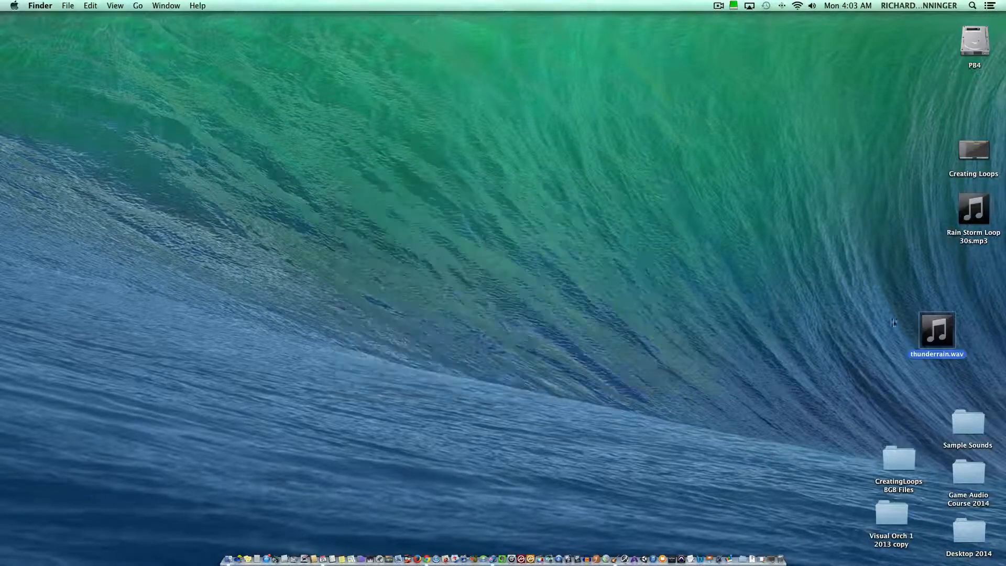